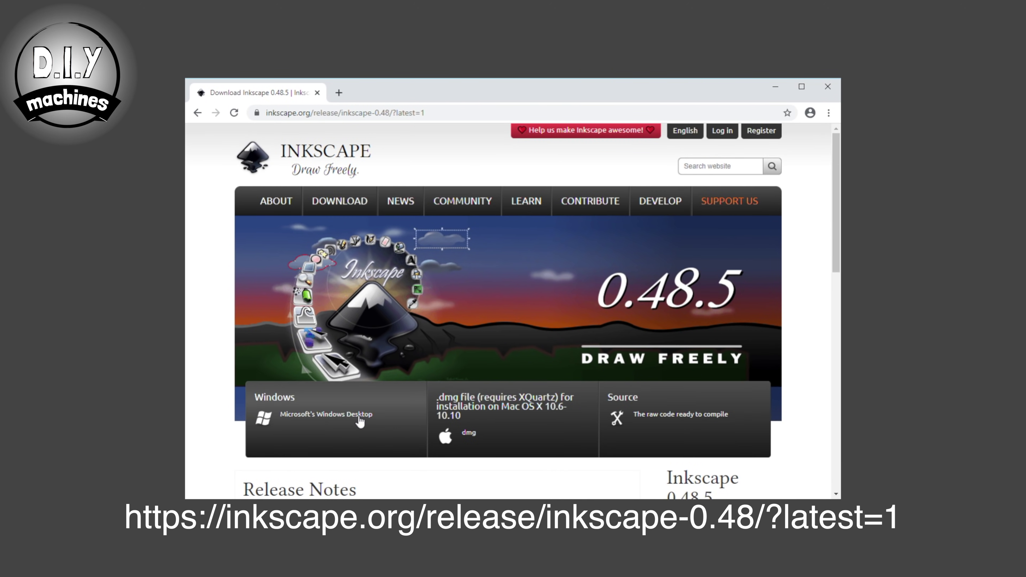
- Download the 32-bit Windows installer of Inkscape 0.48.5 from the release page
left_click(363, 381)
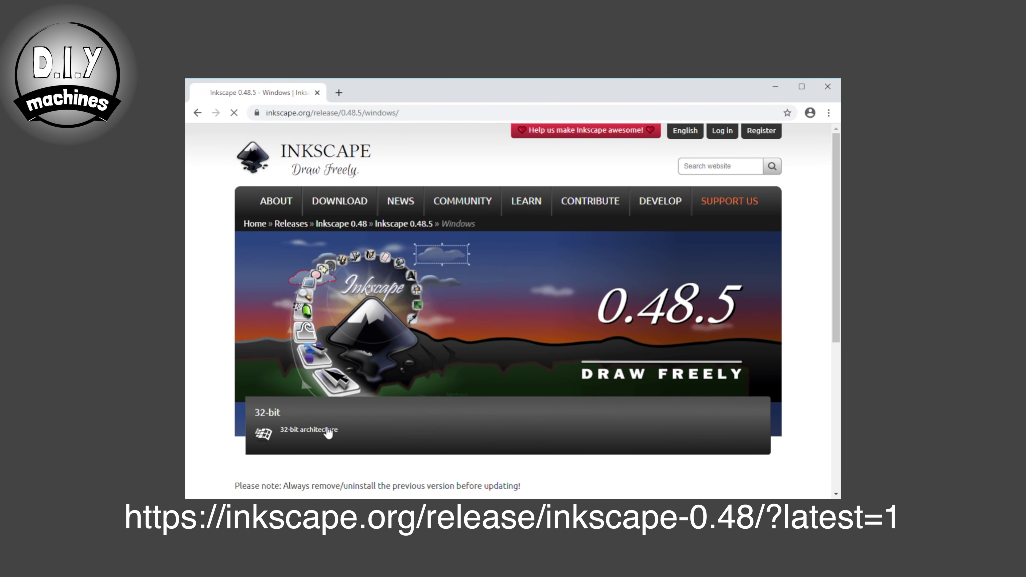
left_click(328, 430)
left_click(328, 430)
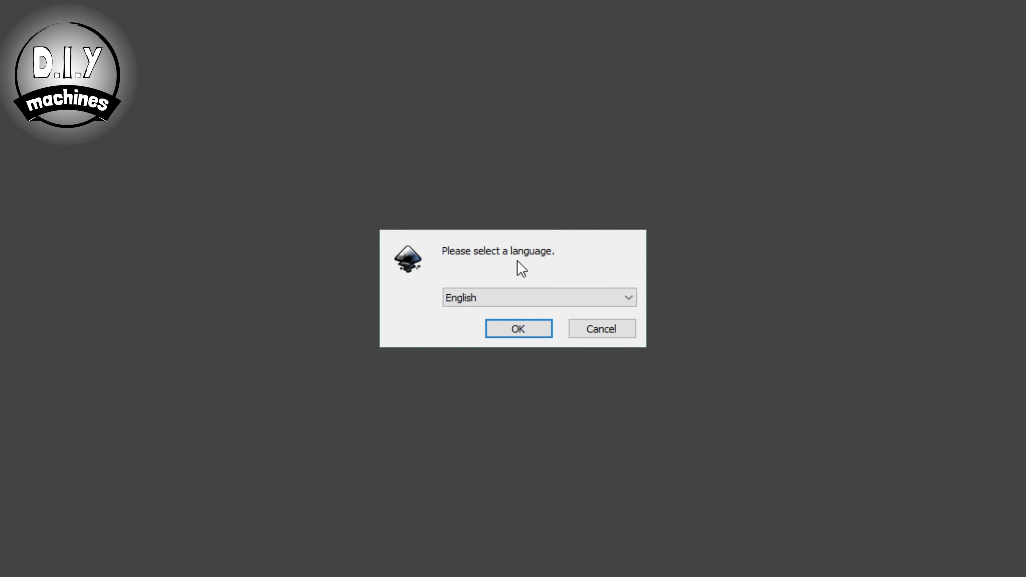
- Install Inkscape in English with the default components into C:\Program Files (x86)\Inkscape
left_click(521, 332)
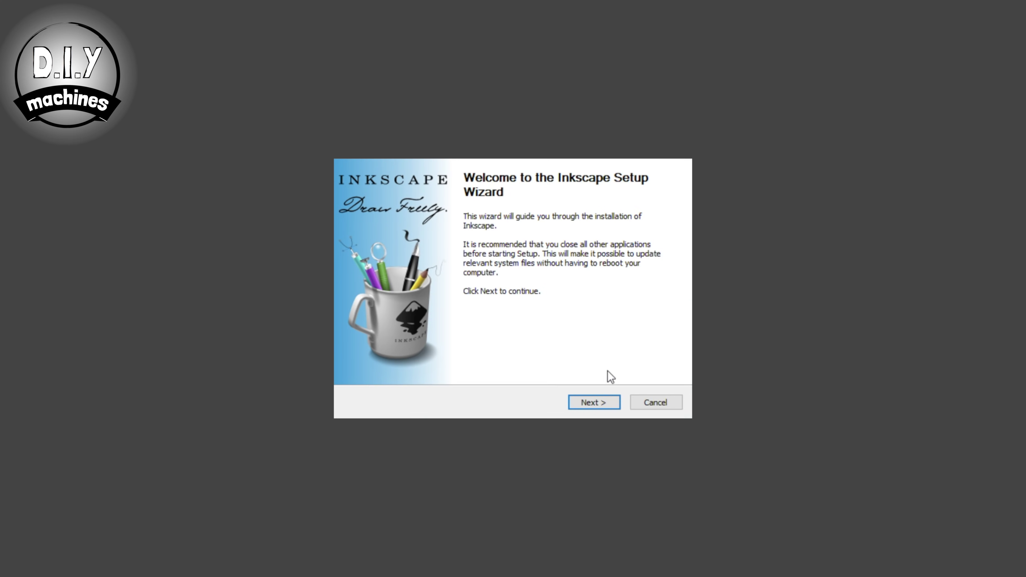
left_click(594, 403)
left_click(594, 403)
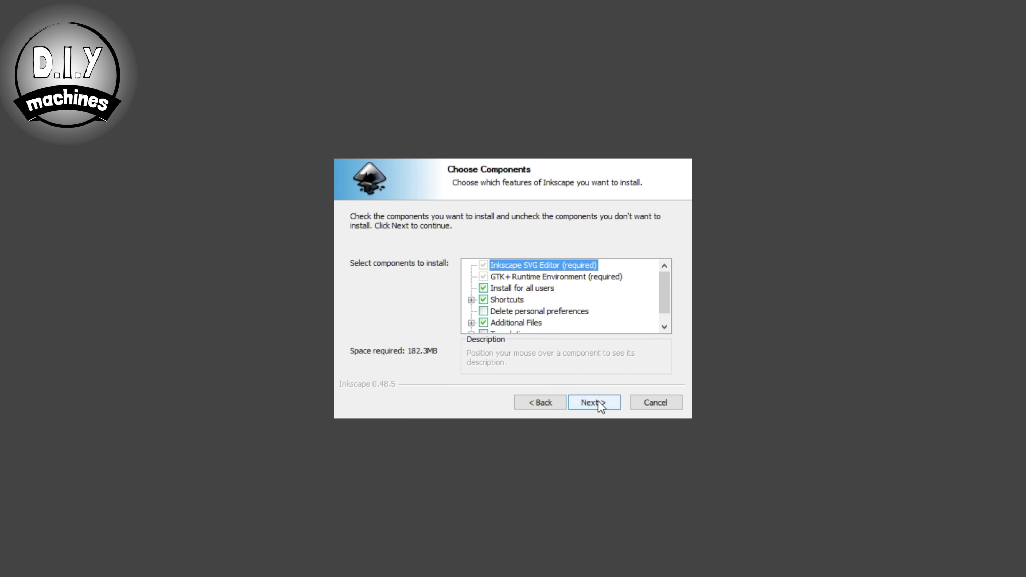
left_click(599, 402)
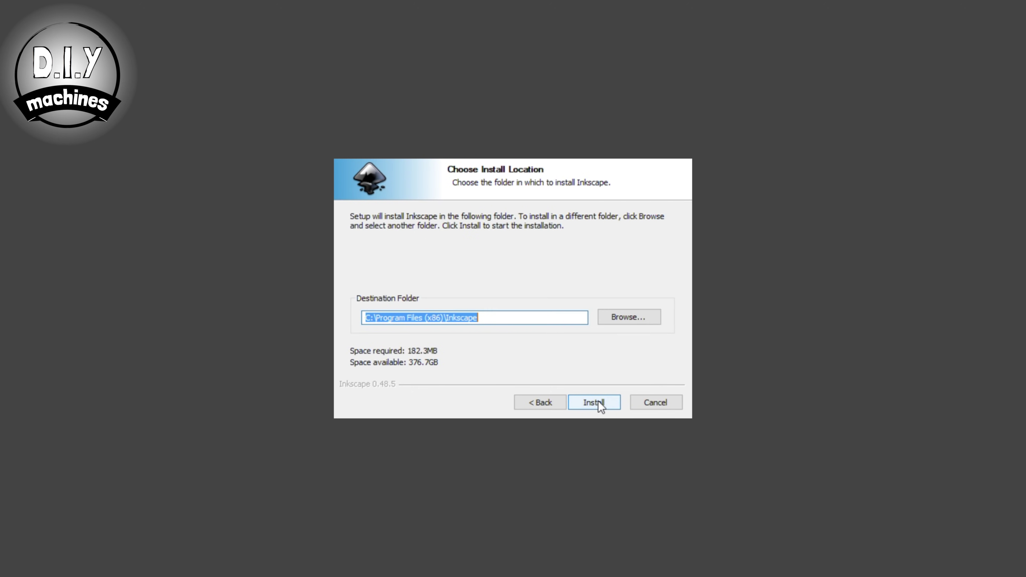
left_click(602, 405)
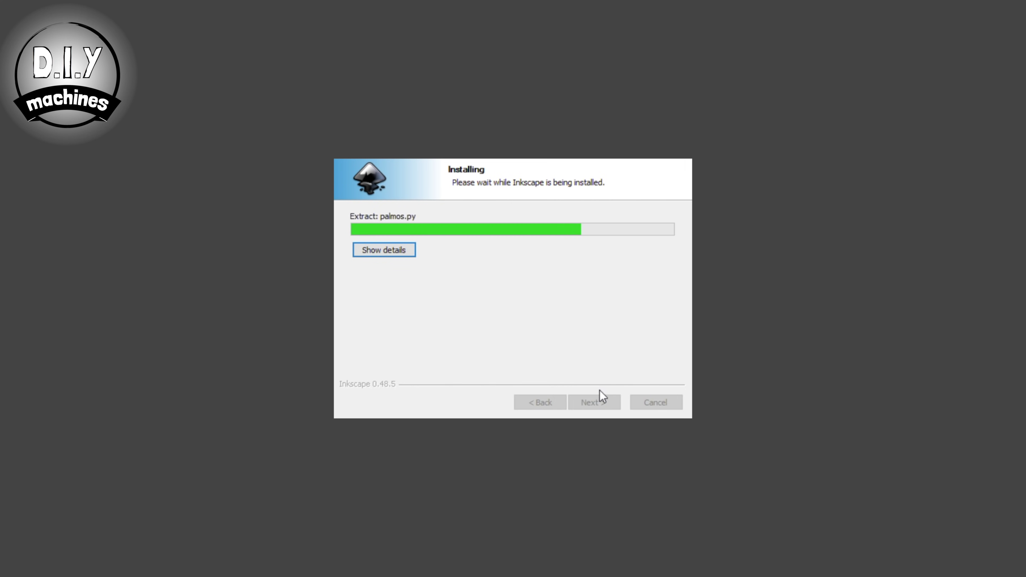
left_click(605, 402)
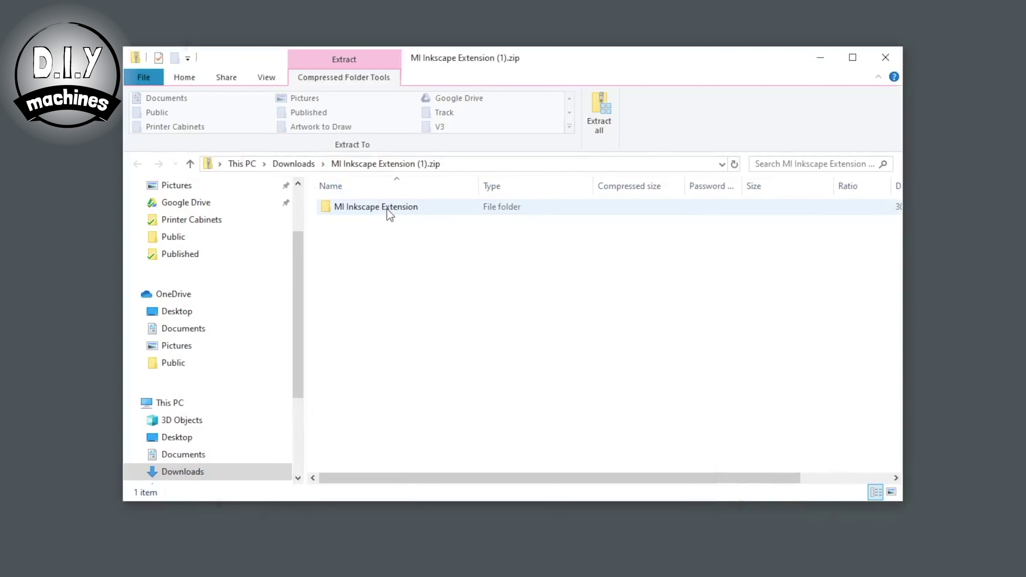
- Copy the four files from the zipped MI Inkscape Extension folder into C:\Program Files (x86)\Inkscape\share\extensions, replacing existing files with administrator permission
double_click(388, 214)
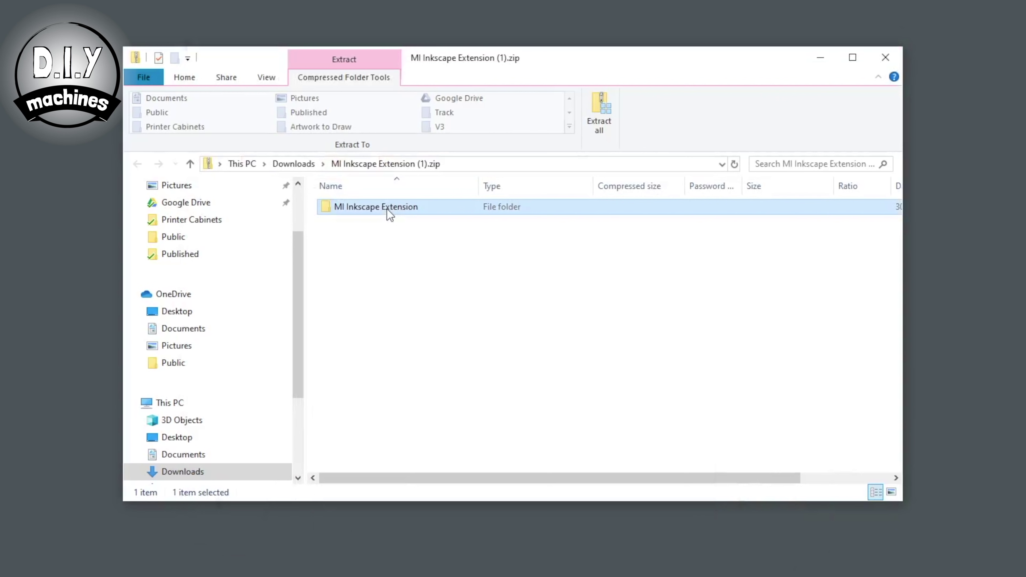
left_click_drag(364, 270, 352, 187)
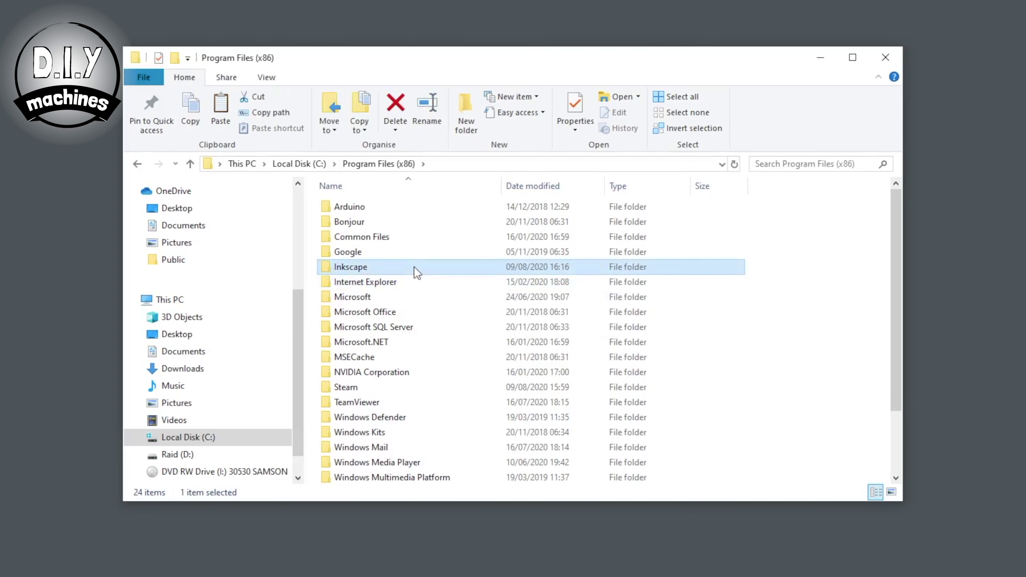
double_click(417, 273)
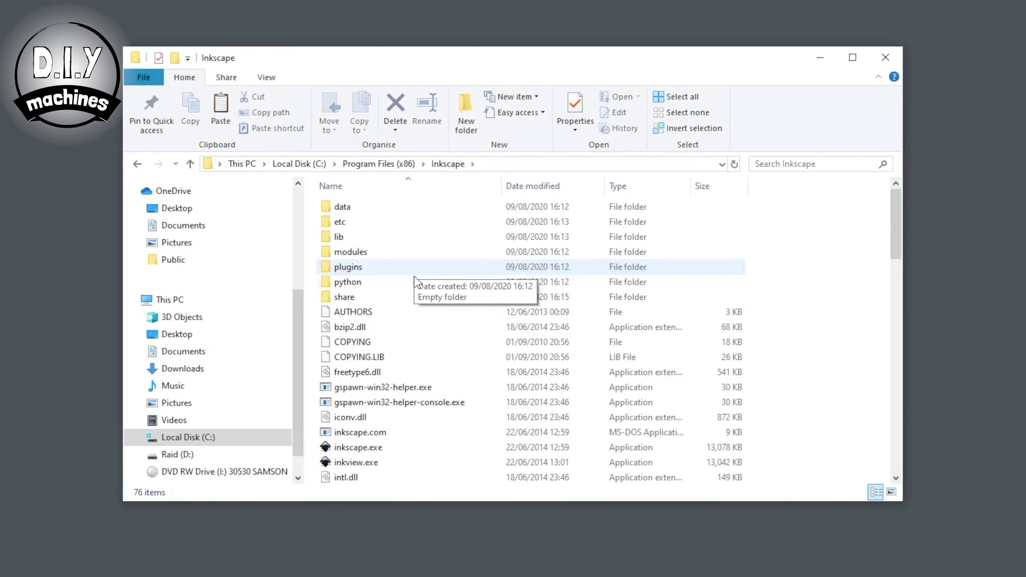
double_click(417, 294)
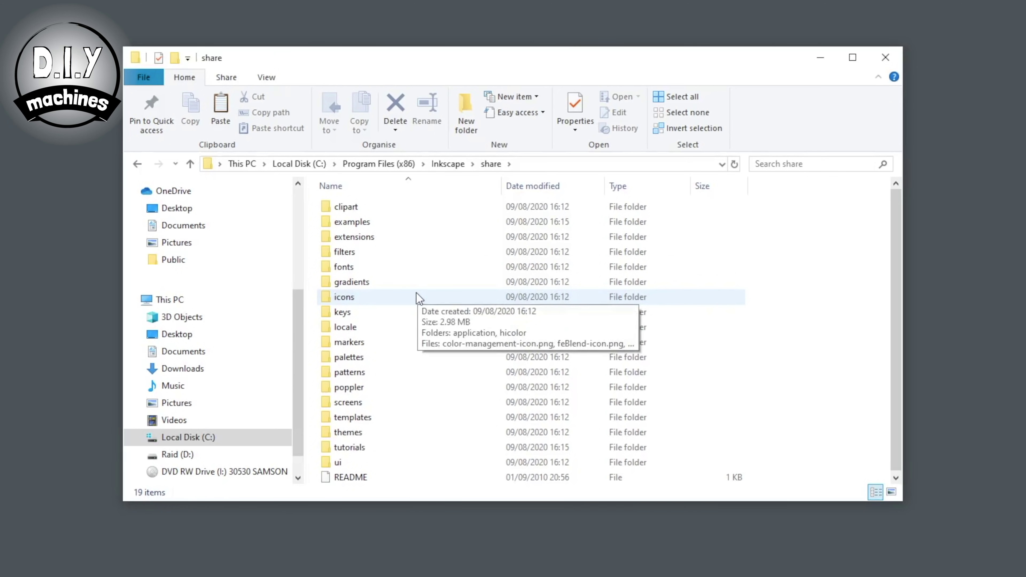
double_click(424, 238)
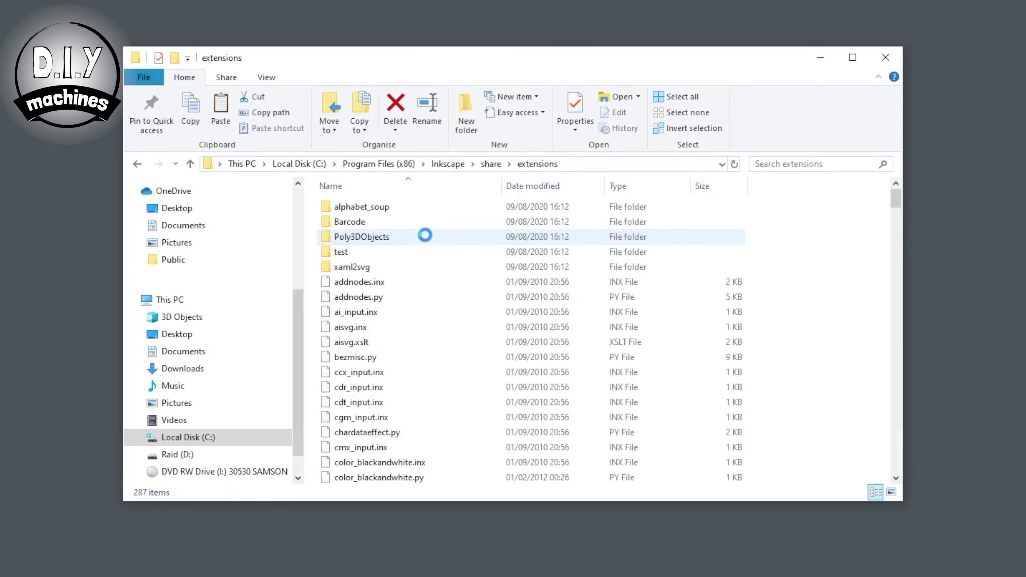
left_click(222, 120)
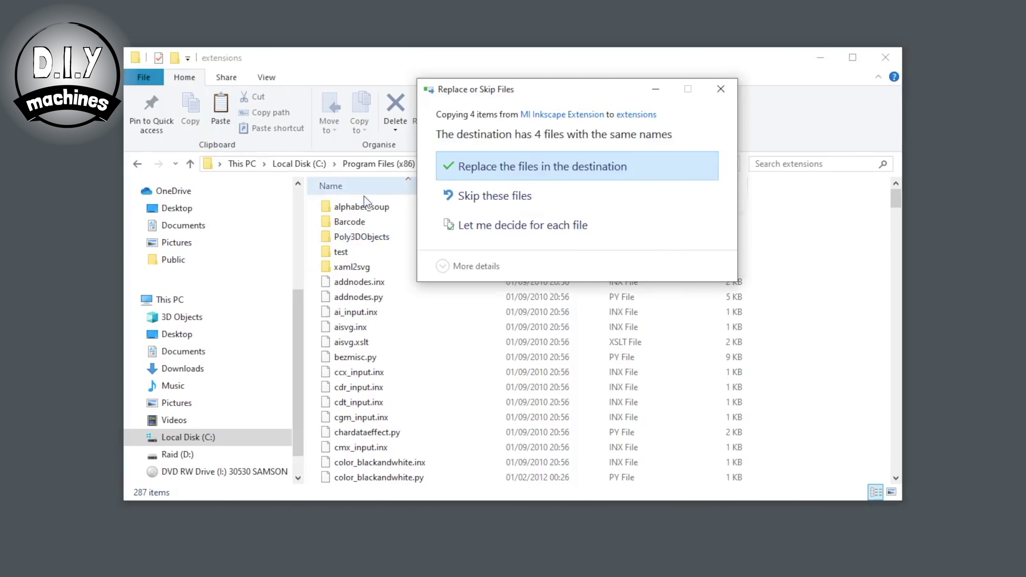
left_click(488, 168)
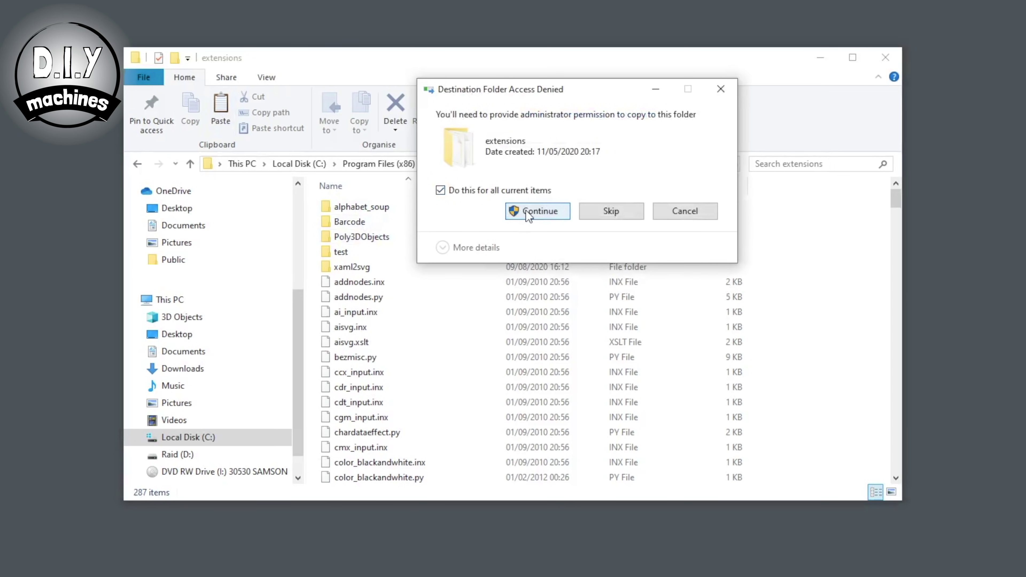
left_click(525, 210)
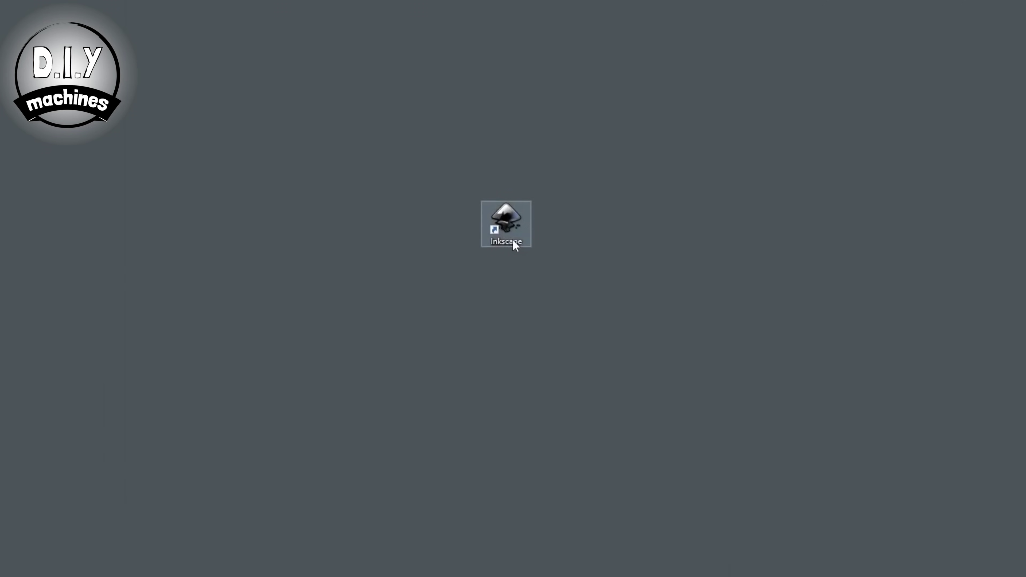
- Launch Inkscape and set both the default units and the custom page size units to mm in the document properties
double_click(507, 226)
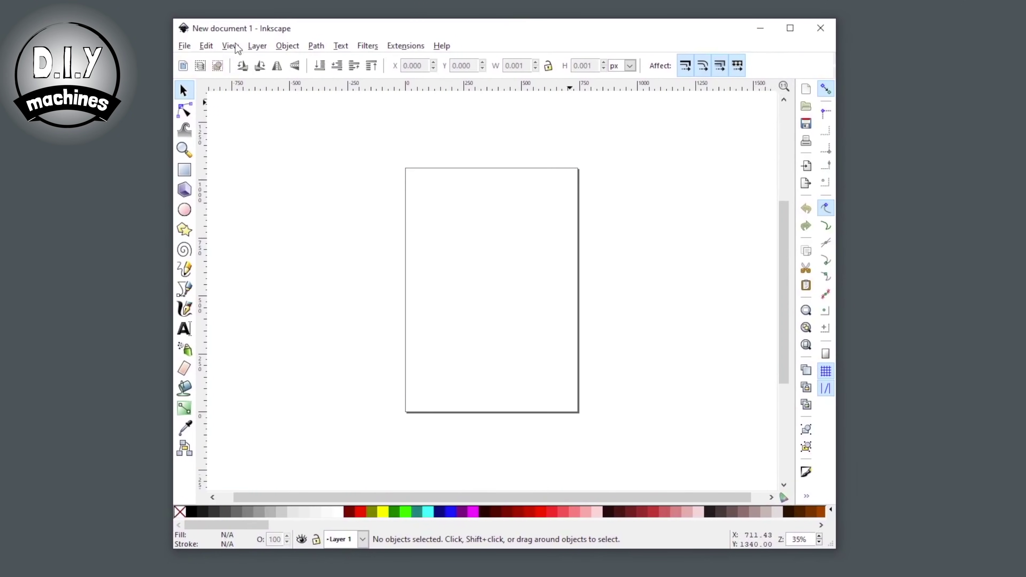
left_click(191, 46)
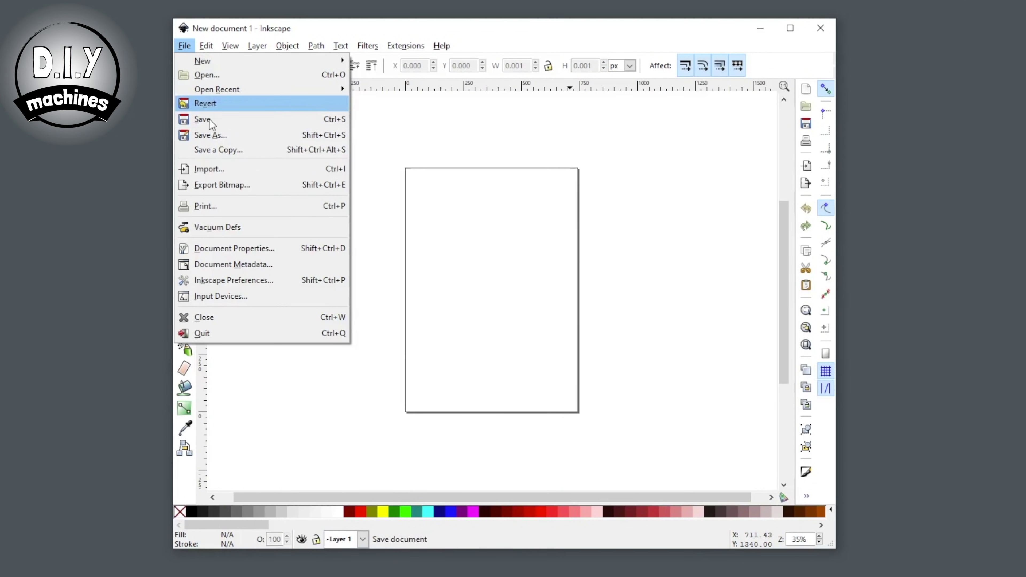
left_click(314, 255)
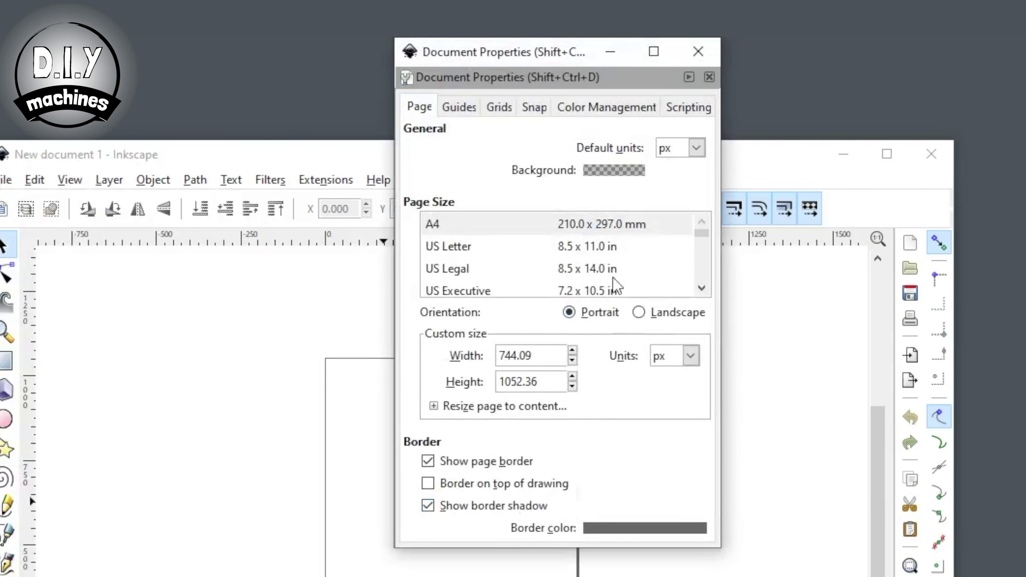
left_click(697, 149)
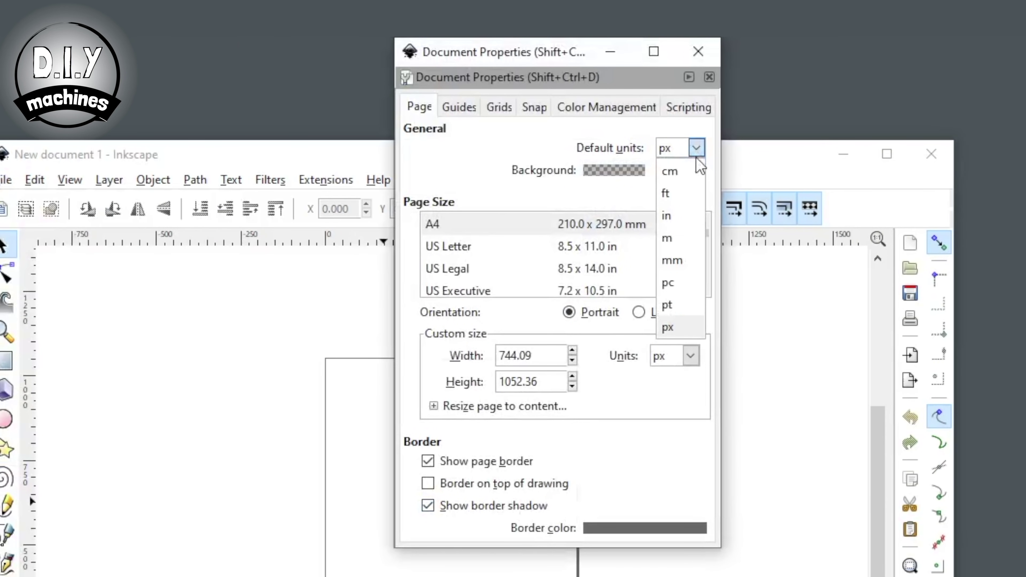
left_click(674, 257)
left_click(690, 355)
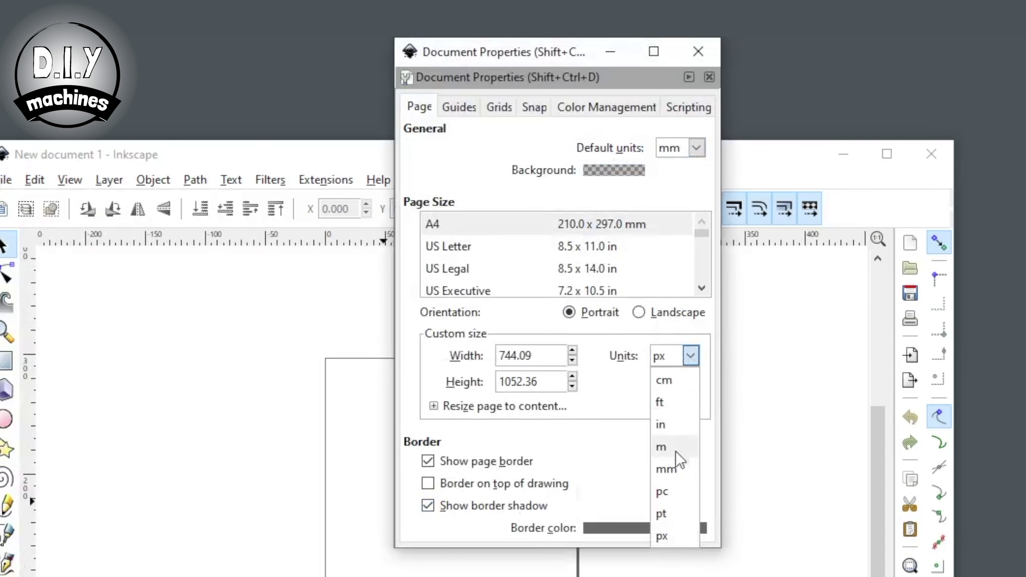
left_click(667, 470)
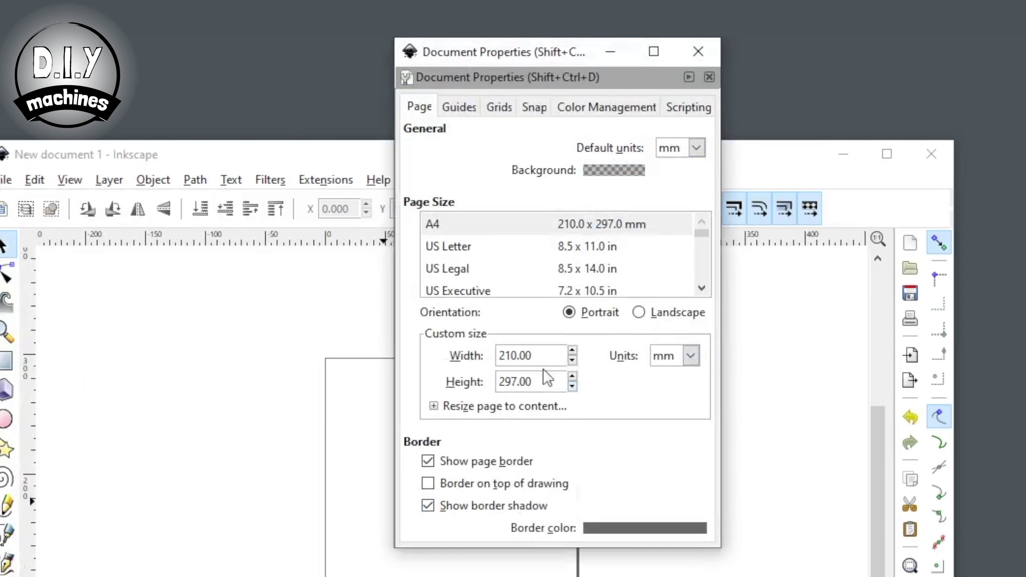
- Set the custom page size to 225 mm wide and 250 mm high, and close the document properties
left_click_drag(531, 355, 470, 358)
type("225")
left_click_drag(544, 380, 488, 384)
type("2")
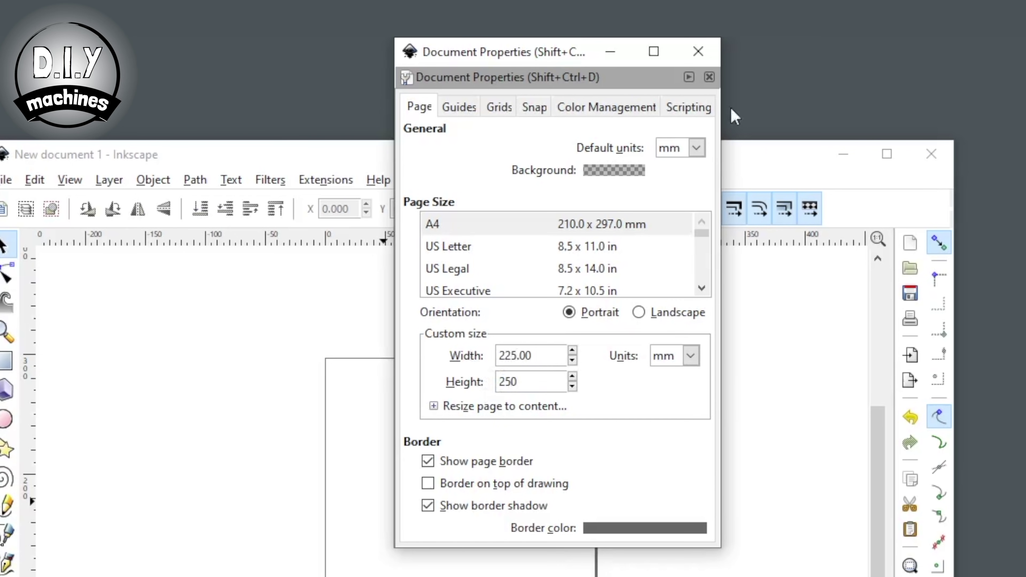
left_click(715, 52)
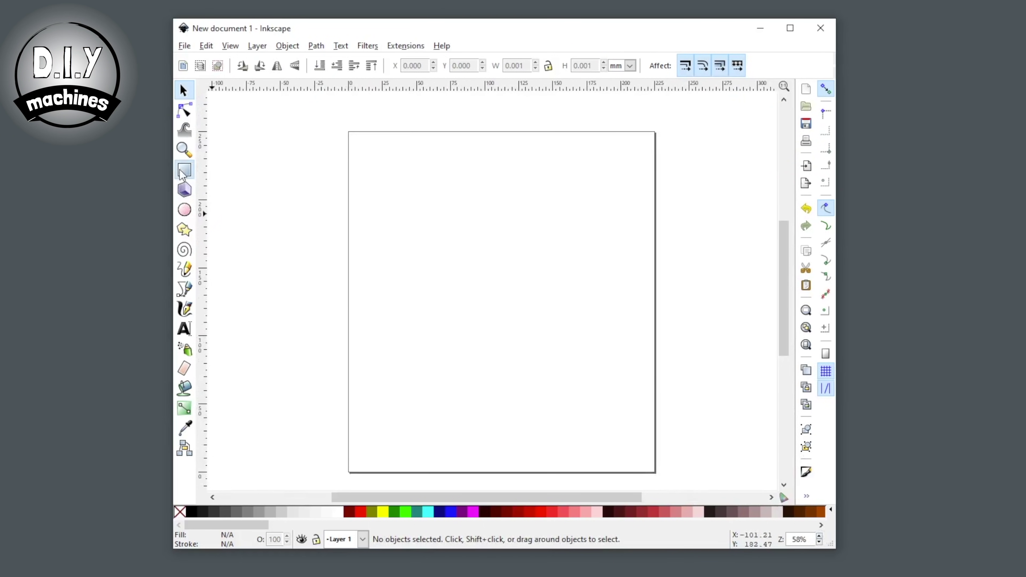
- Draw a rectangle about 220 by 247 mm just inside the page border and set its stroke width to 0.8 mm
left_click(184, 170)
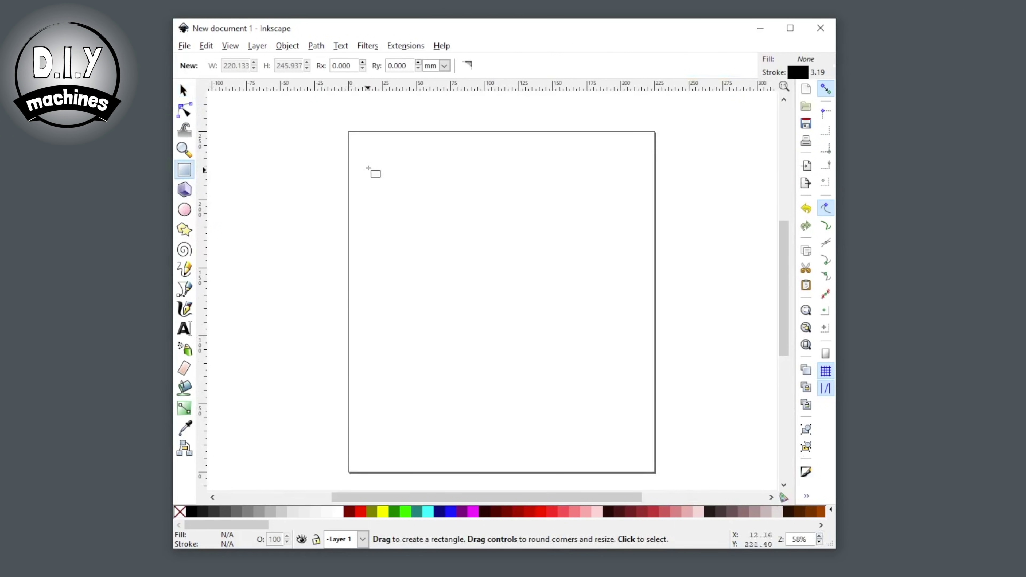
left_click_drag(350, 134, 651, 471)
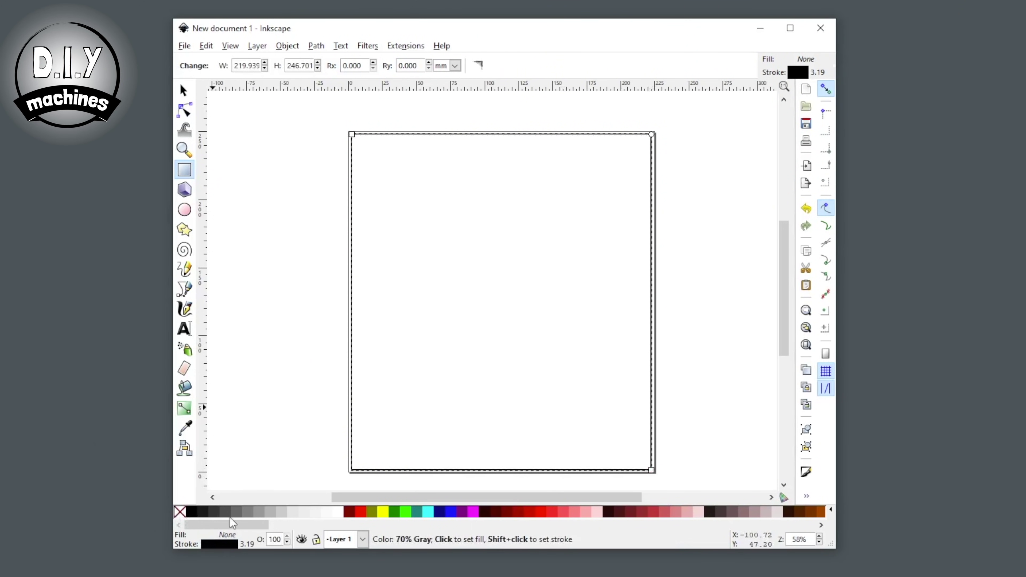
left_click(804, 475)
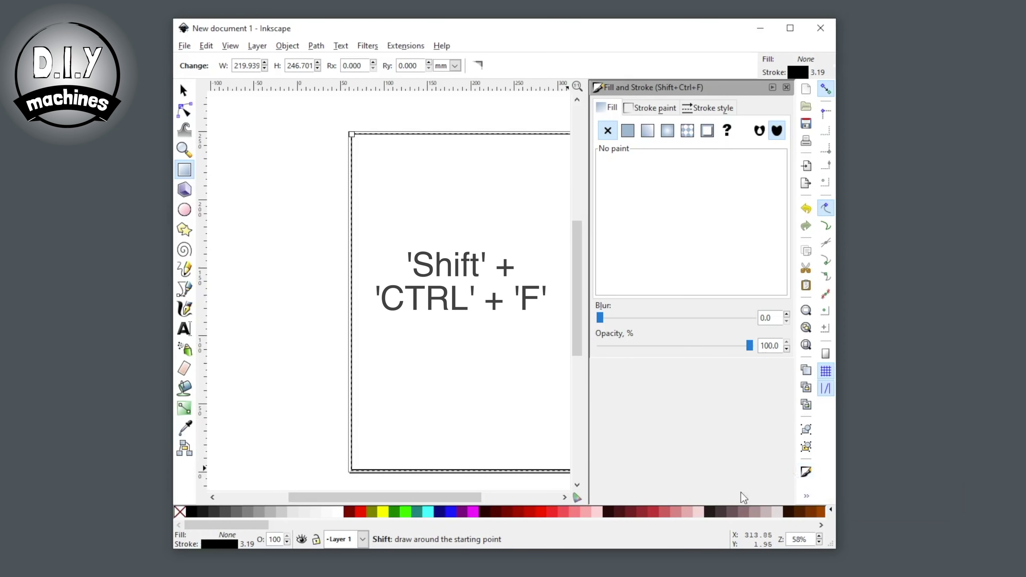
left_click(710, 110)
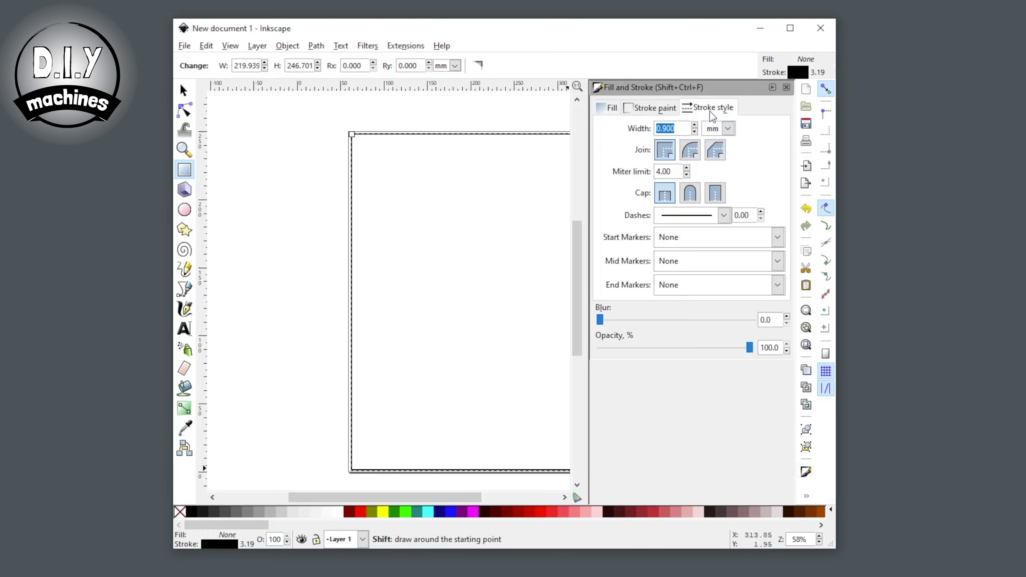
type("0.")
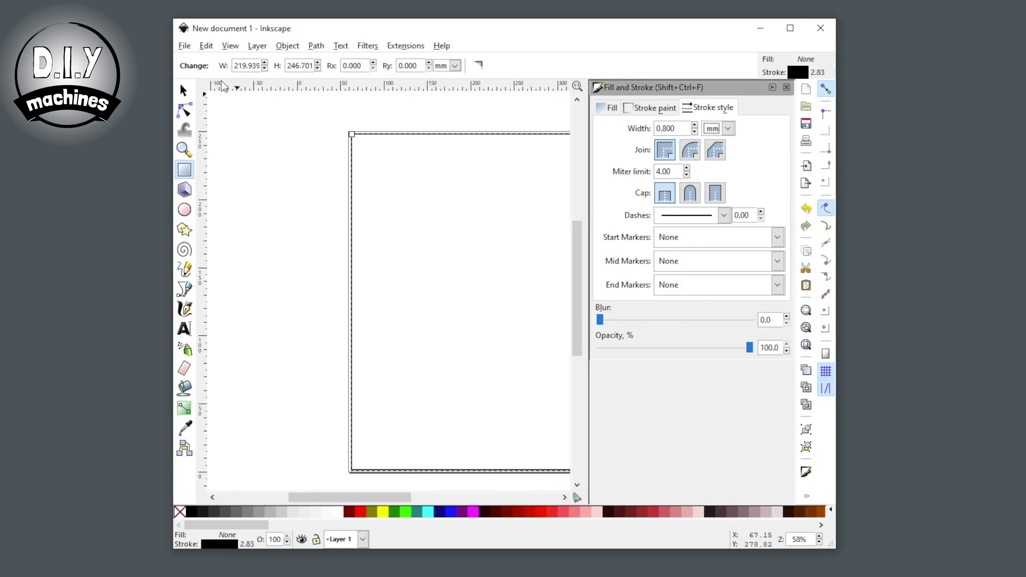
- Select the rectangle as an object and convert it to a path
left_click(184, 90)
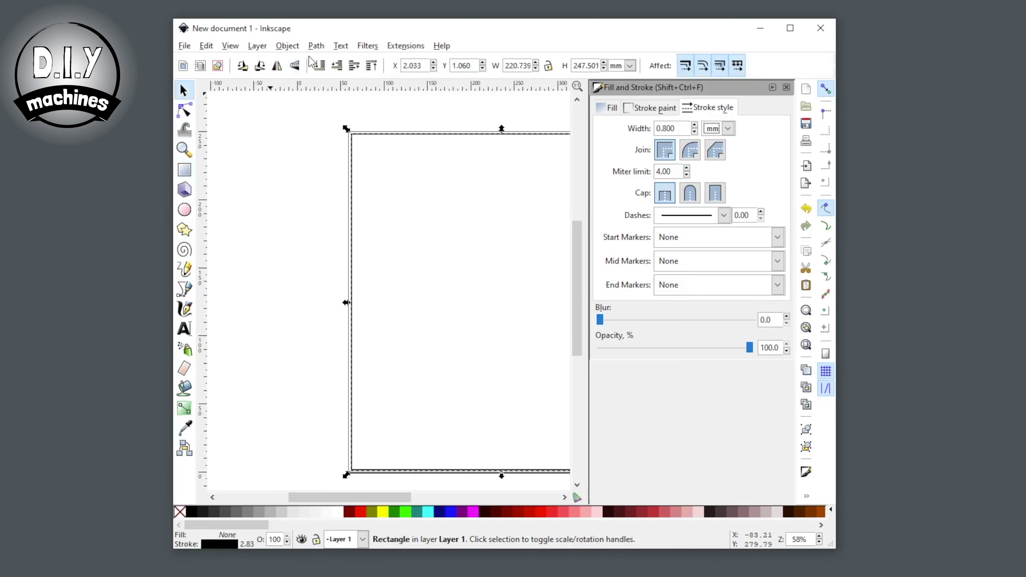
left_click(315, 46)
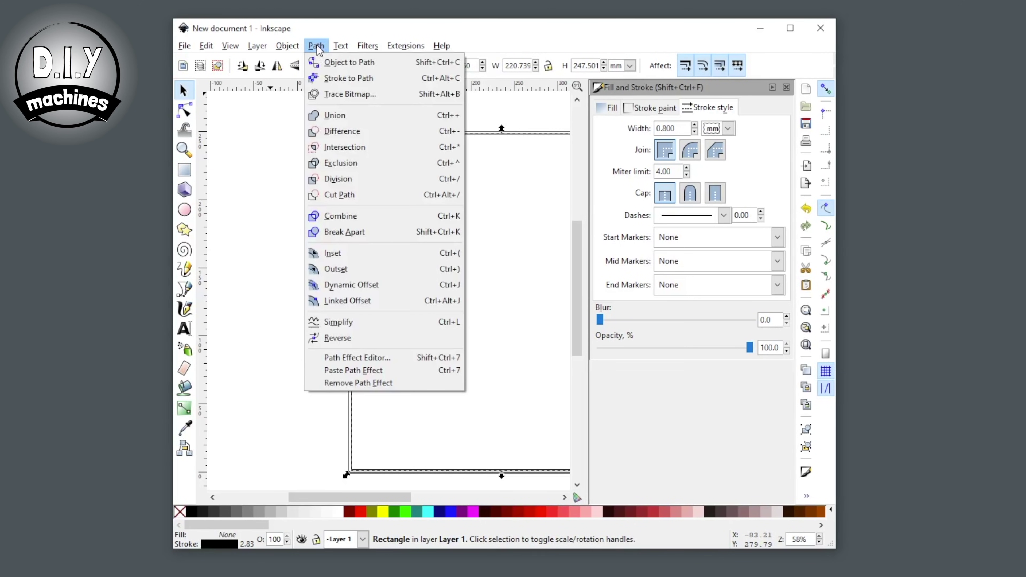
left_click(328, 62)
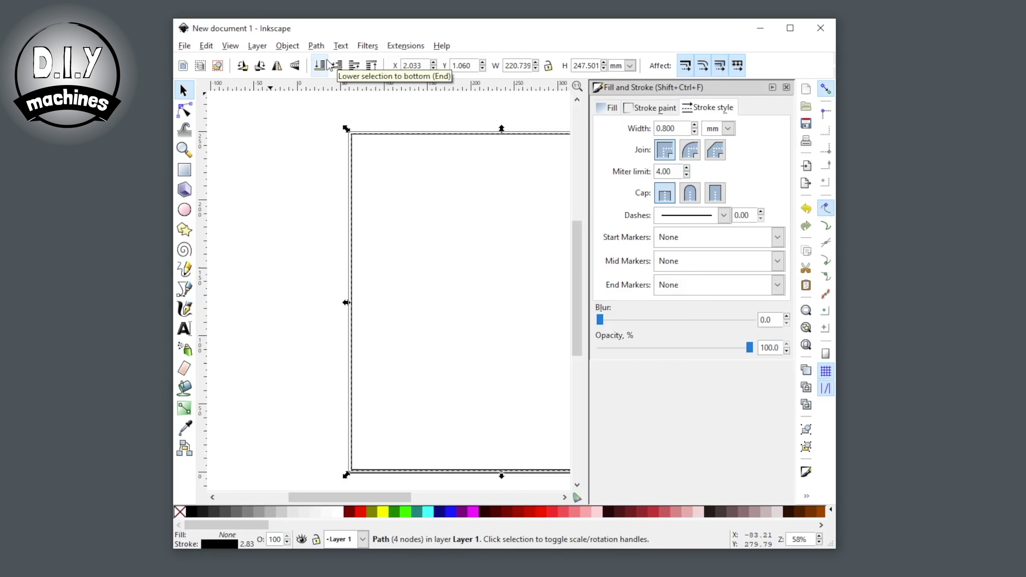
- Export the rectangle path as G-code with the MI GRBL Z-AXIS Servo Controller extension, naming the file boundary-box and saving it to the Desktop
left_click(400, 47)
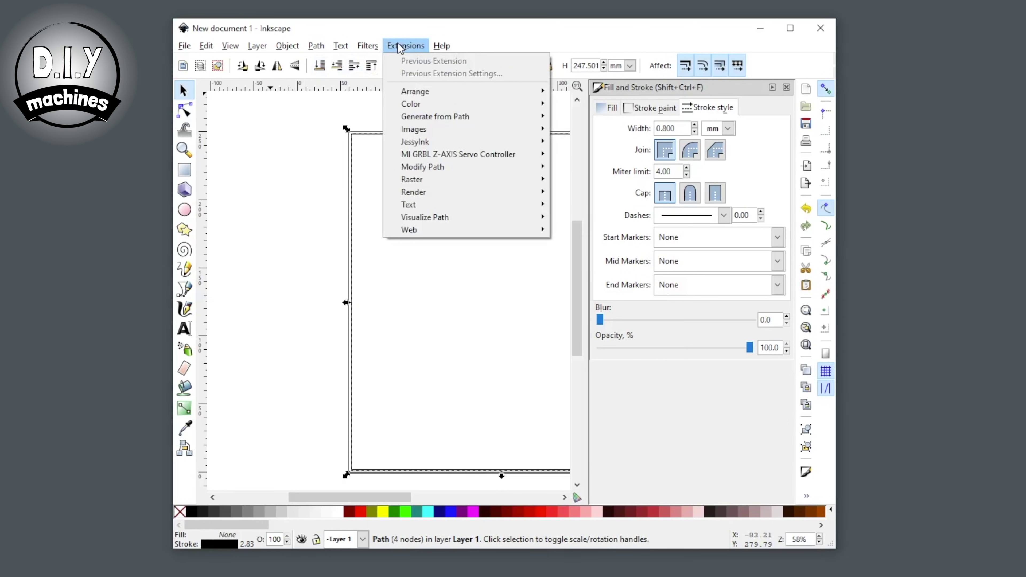
mouse_move(525, 156)
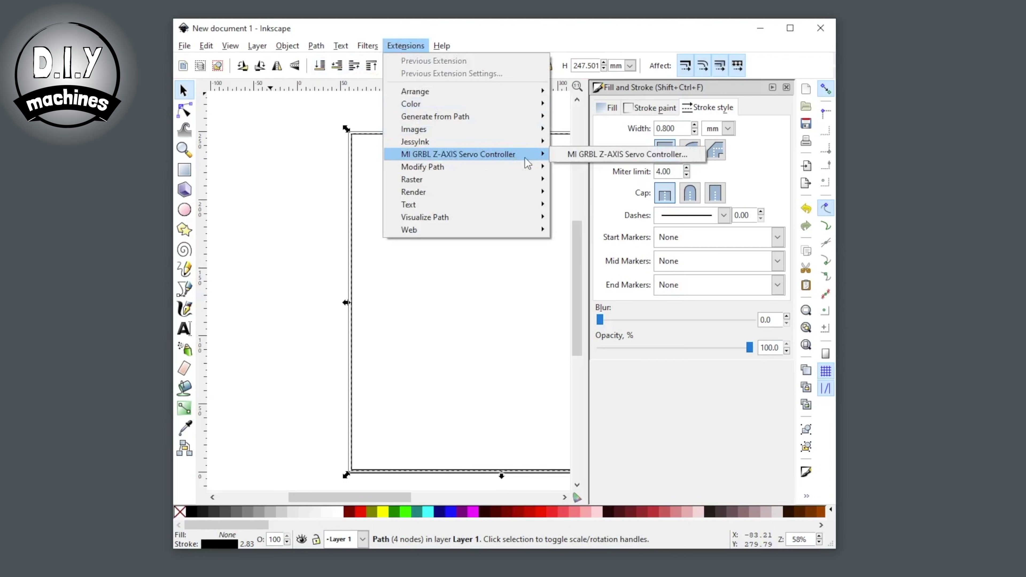
left_click(573, 157)
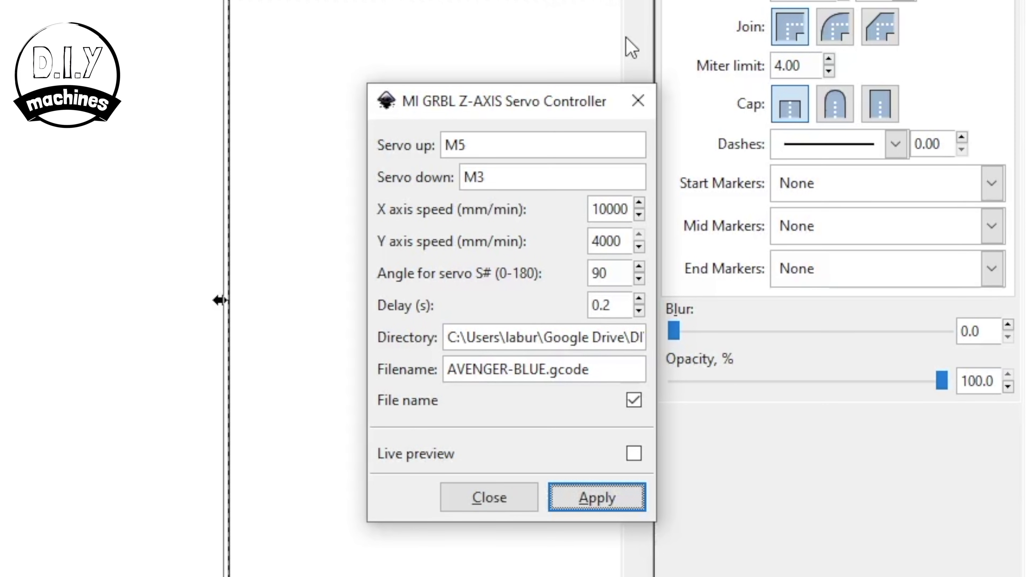
left_click(598, 142)
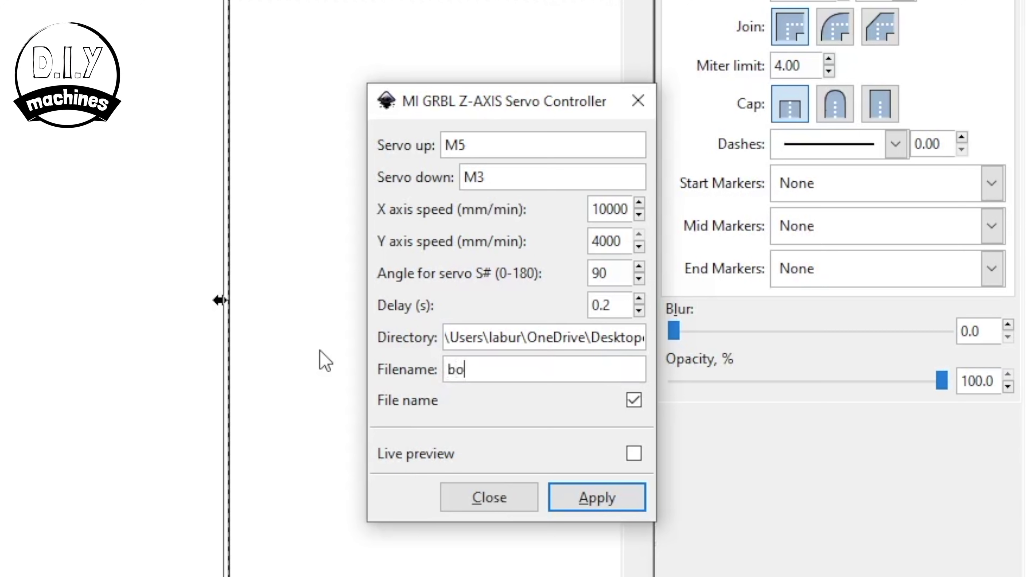
left_click(600, 496)
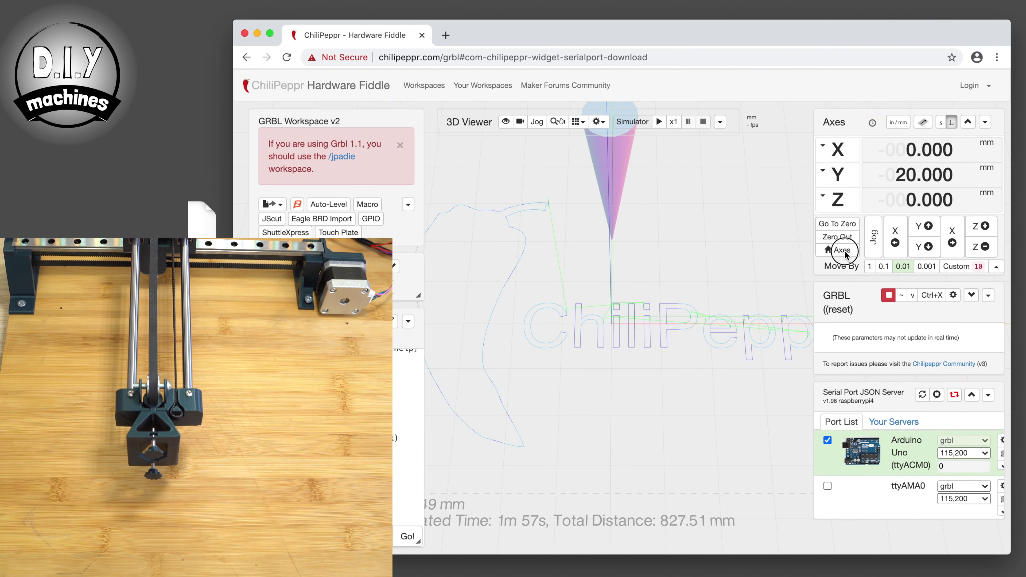
- Switch to ChiliPeppr, home the plotter's axes and zero out the X, Y and Z position
left_click(846, 251)
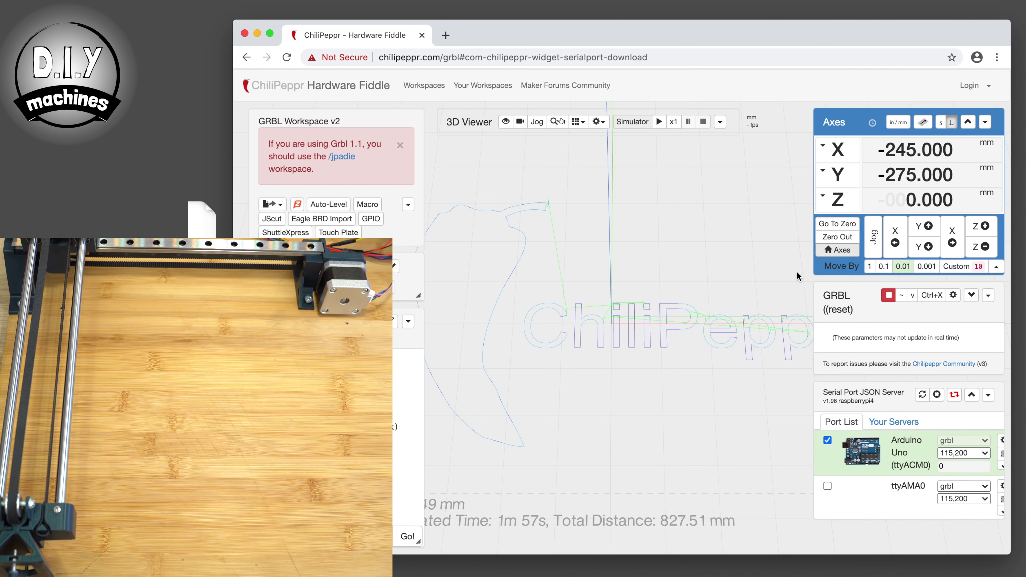
left_click(835, 237)
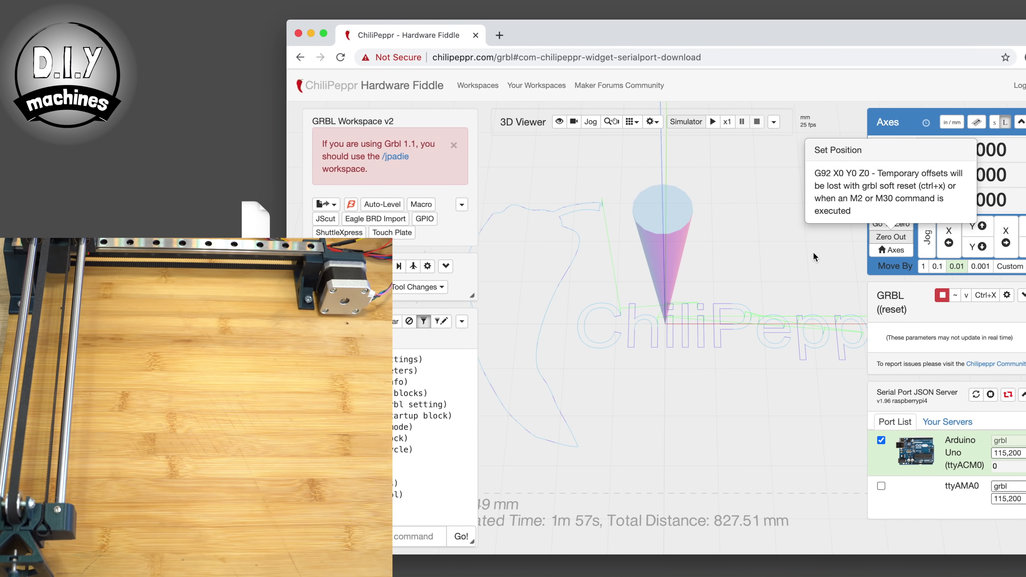
- Load boundary-box_0001.gcode from the desktop into the ChiliPeppr workspace and run it on the plotter
left_click_drag(315, 226, 386, 211)
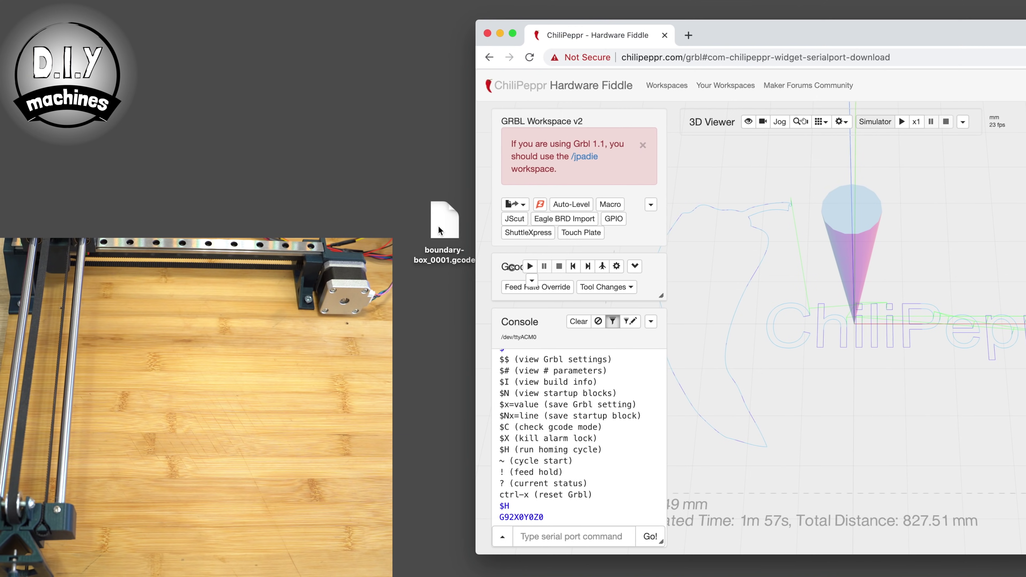
left_click_drag(510, 213, 774, 241)
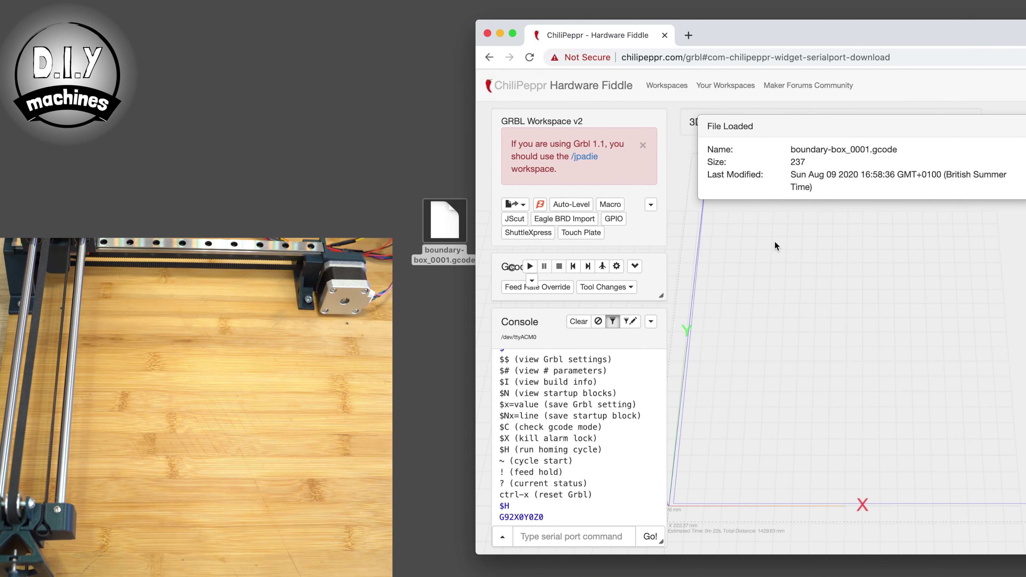
left_click(531, 266)
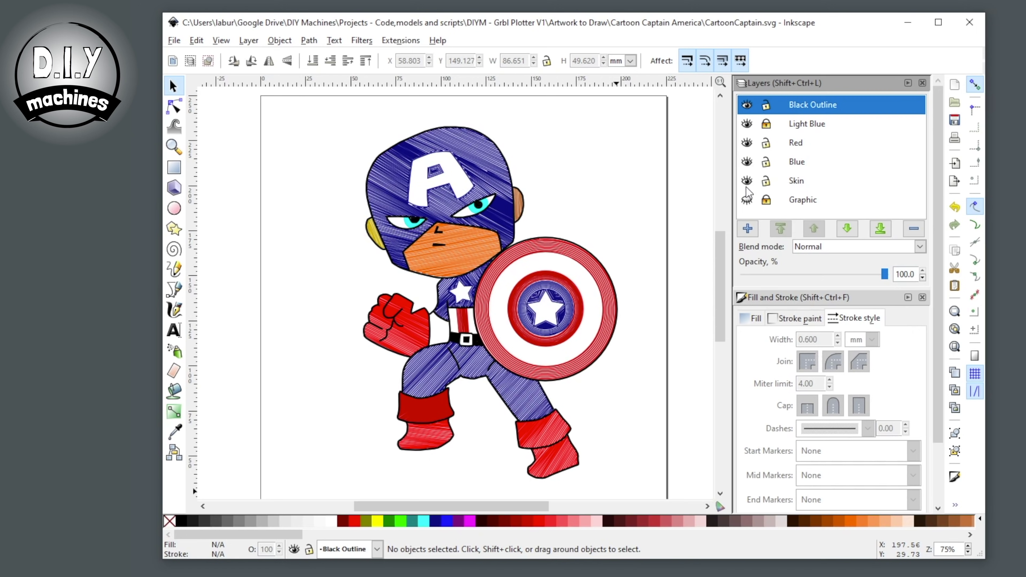
scroll(969, 545, "up", 5)
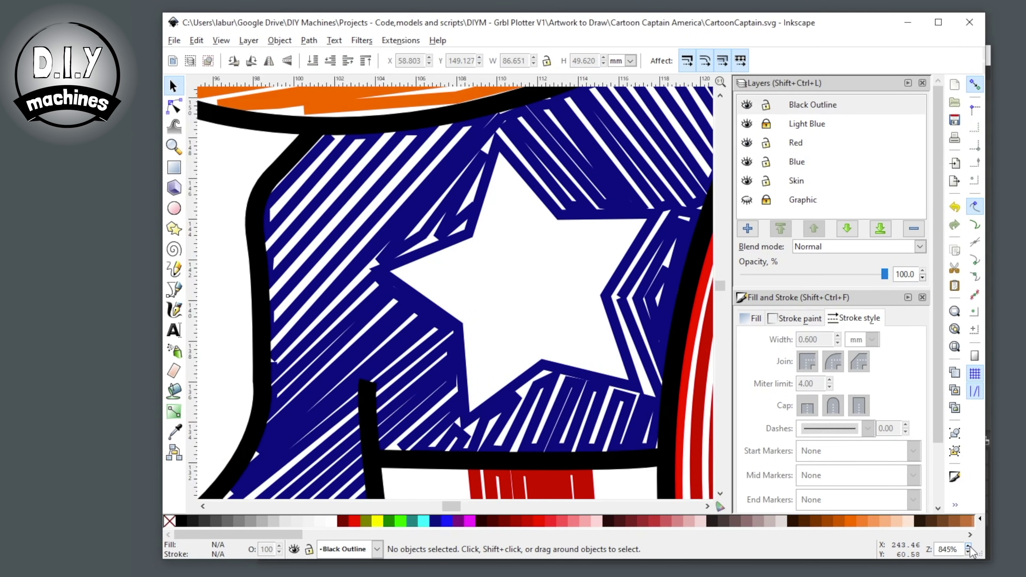
left_click_drag(722, 285, 723, 265)
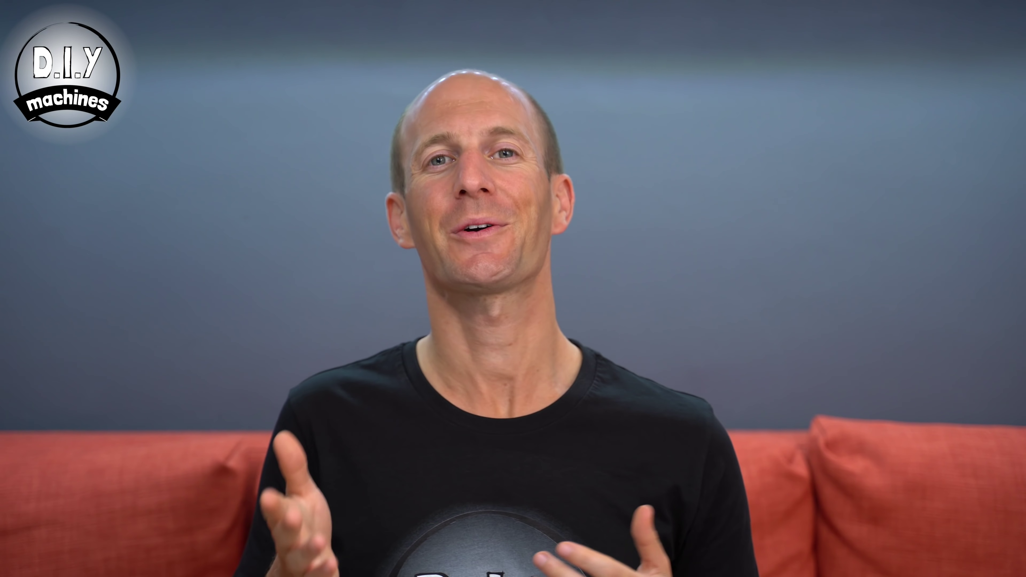